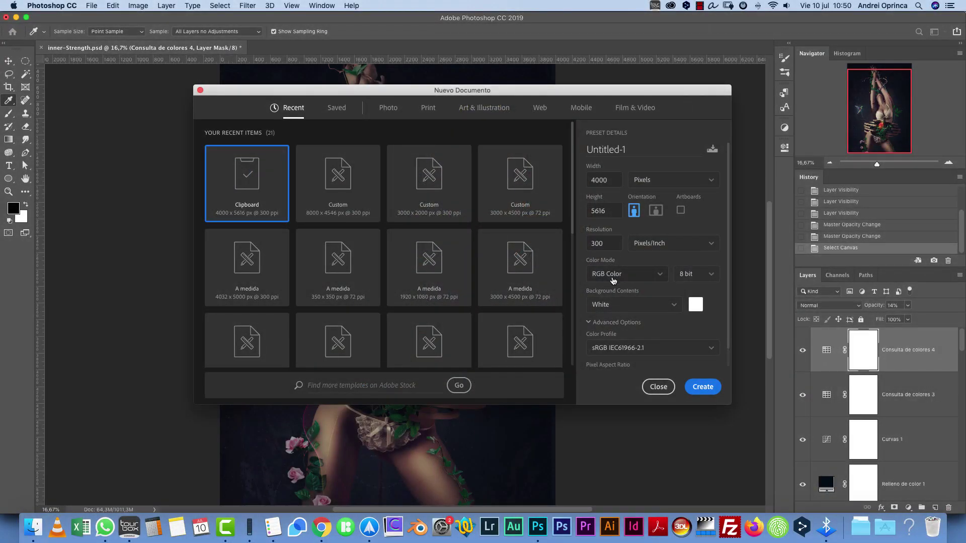
# Change the new document's resolution from 300 to 72 ppi and create the 4000 × 5616 px canvas
pyautogui.click(601, 243)
pyautogui.doubleClick(605, 243)
pyautogui.write('72')
pyautogui.click(707, 392)
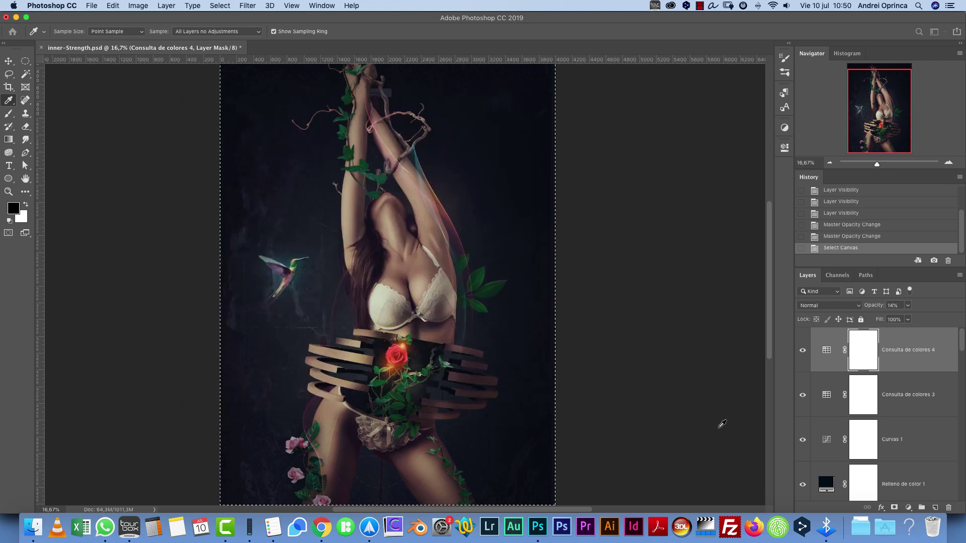
# Resize the image to 2000 px wide (2000 × 2808 px) with proportions linked, then zoom in
pyautogui.press('alt+super+i')
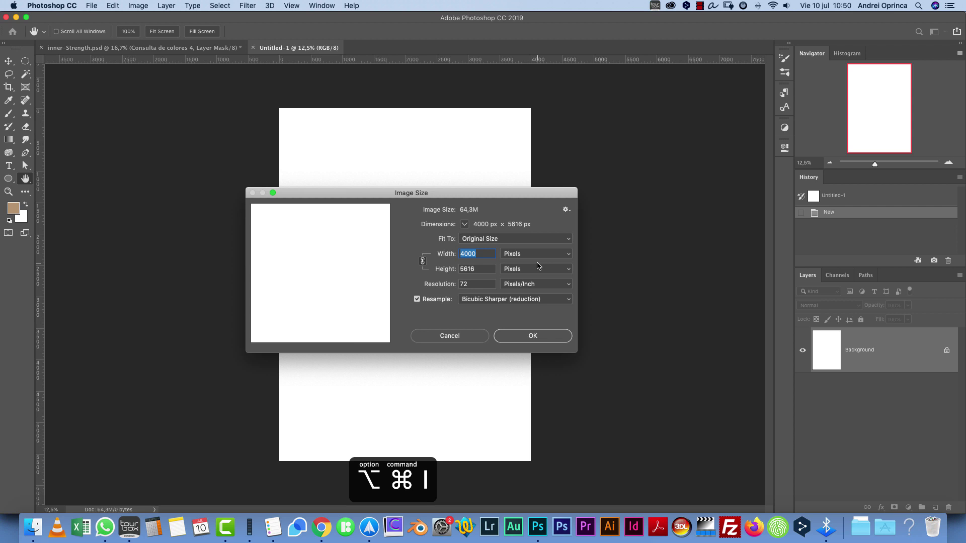
pyautogui.write('2000')
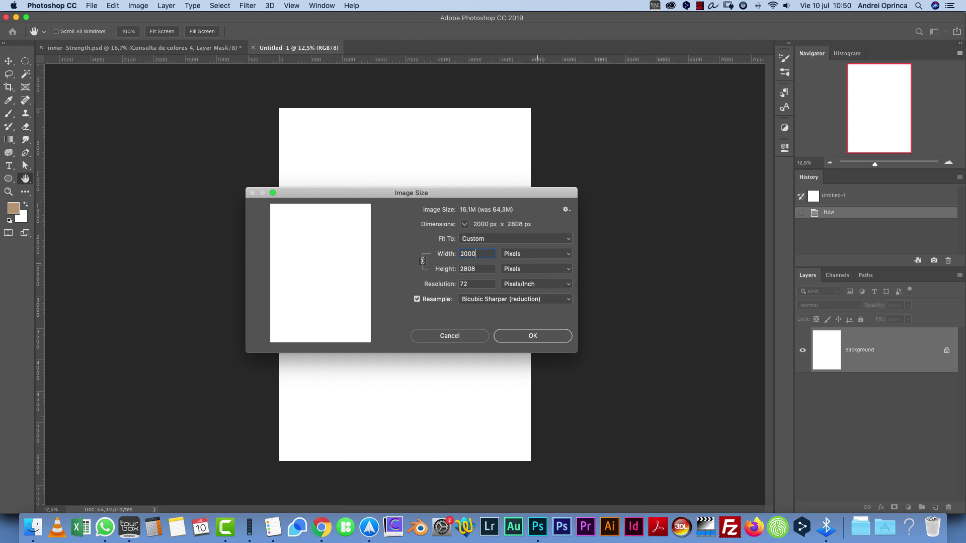
pyautogui.press('Return')
pyautogui.press('i')
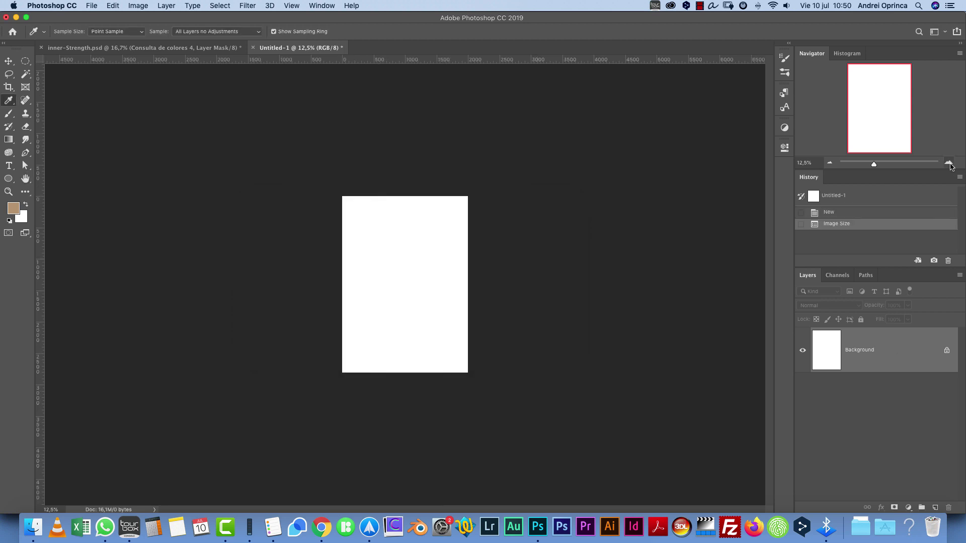
pyautogui.press('super+equal')
pyautogui.click(948, 162)
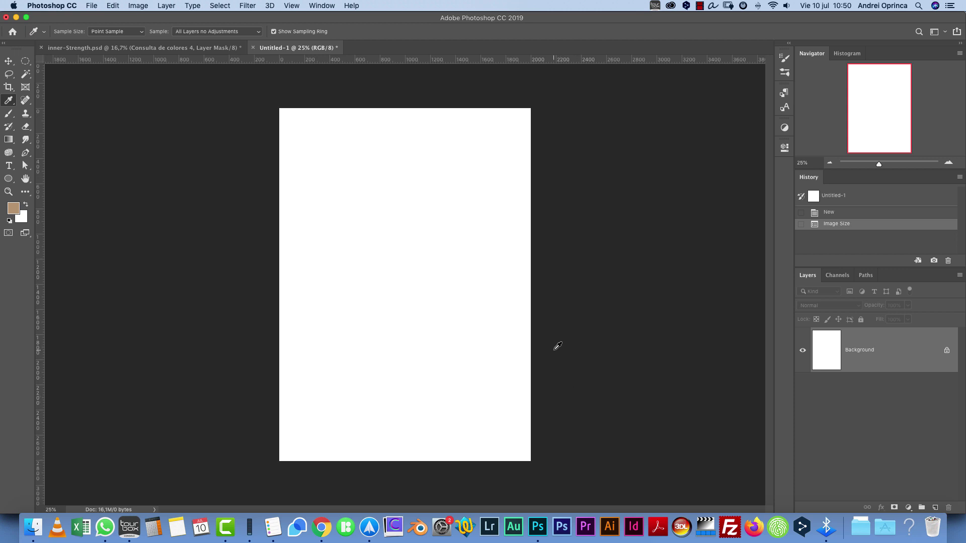
# Place model.psd as an embedded object, after previewing it and the dark-background stock photo
pyautogui.press('shift+super+d')
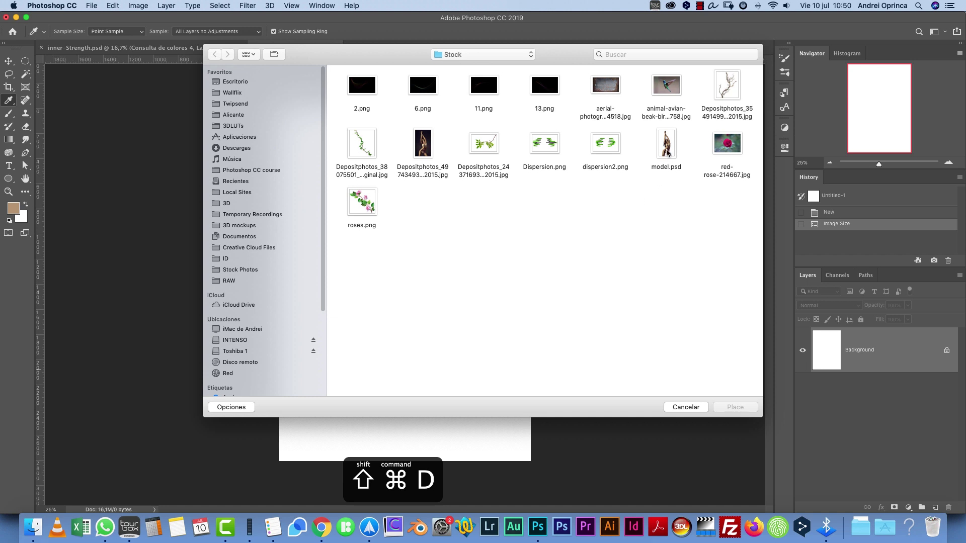
pyautogui.click(667, 150)
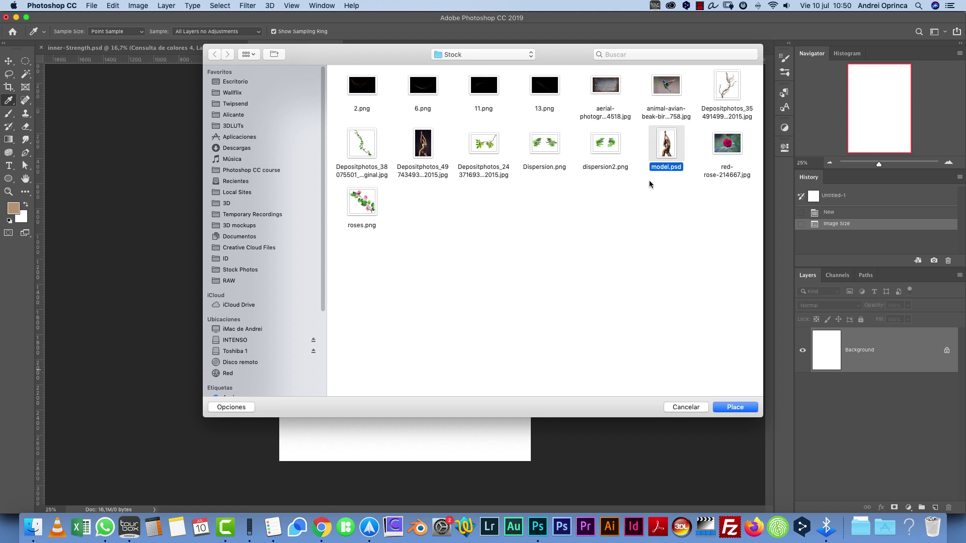
pyautogui.press('space')
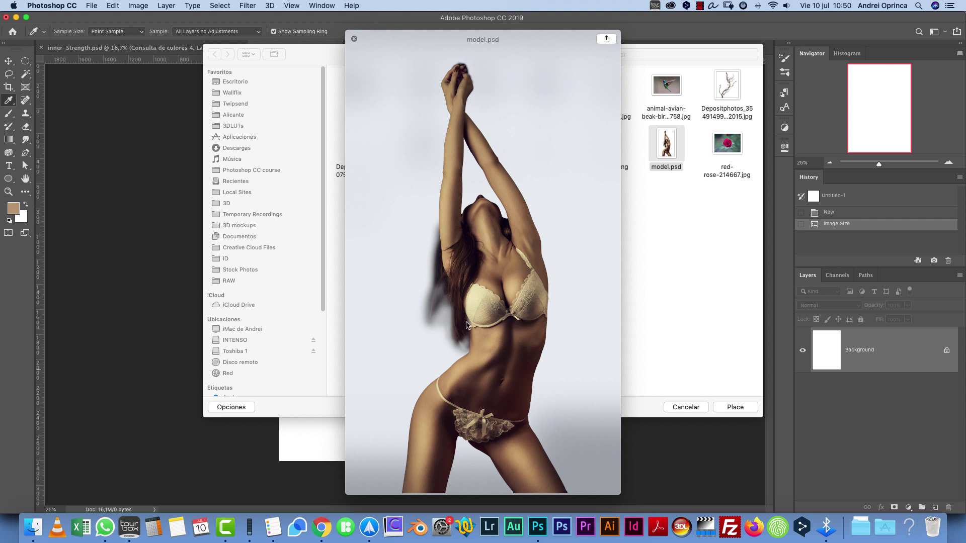
pyautogui.press('space')
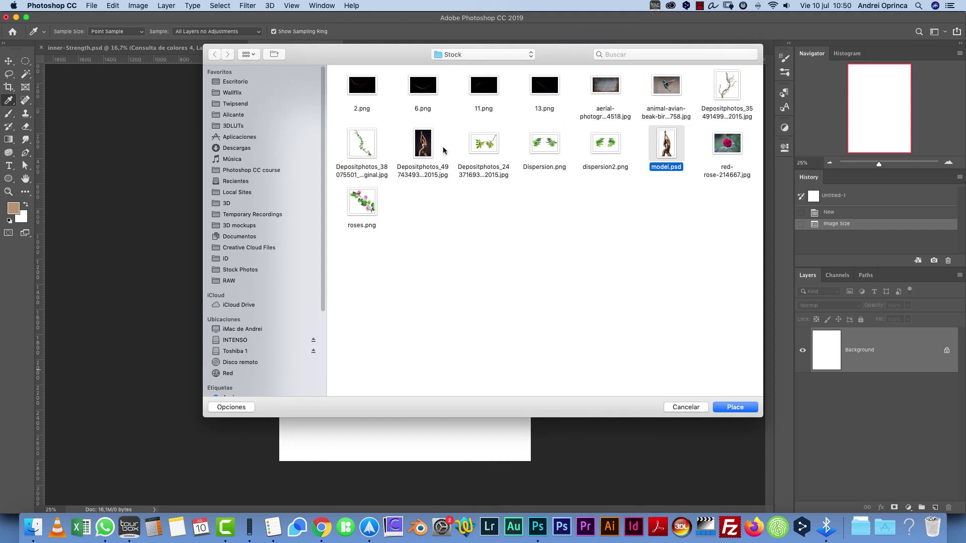
pyautogui.click(438, 148)
pyautogui.press('space')
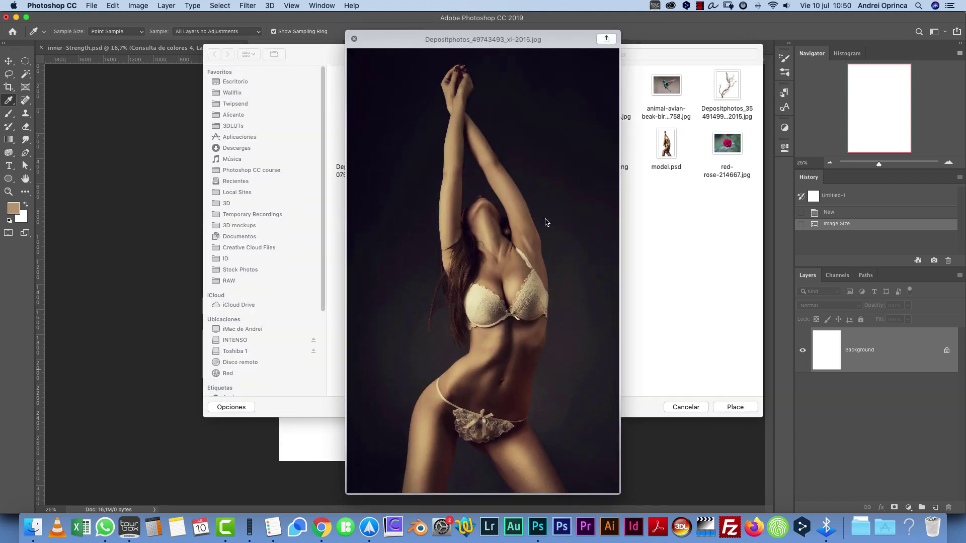
pyautogui.press('space')
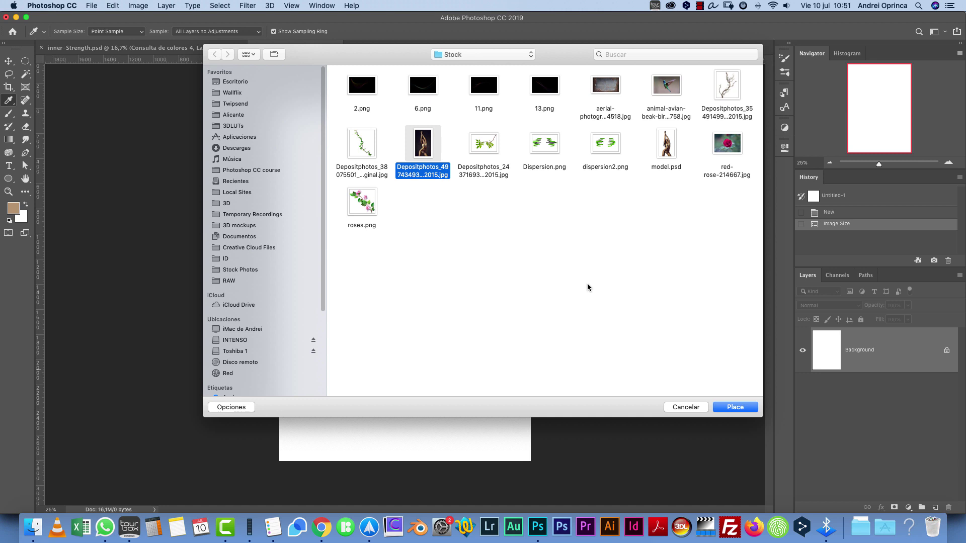
pyautogui.click(669, 145)
pyautogui.press('Return')
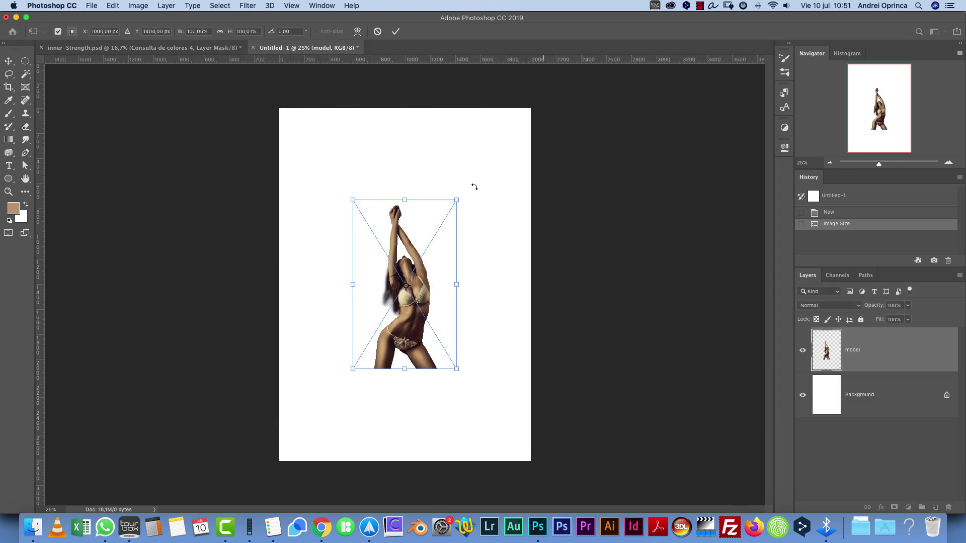
# Enlarge the placed model, shift it down and left, and commit the placement
pyautogui.moveTo(457, 199); pyautogui.dragTo(584, 90)
pyautogui.moveTo(463, 217); pyautogui.dragTo(423, 302)
pyautogui.click(855, 395)
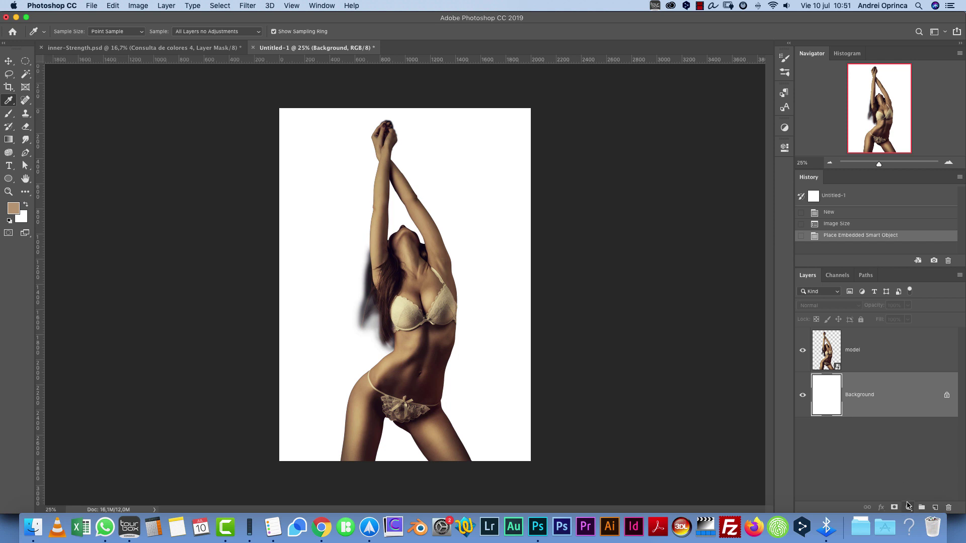
# Add a Gradient fill layer using the Black-White preset
pyautogui.click(908, 507)
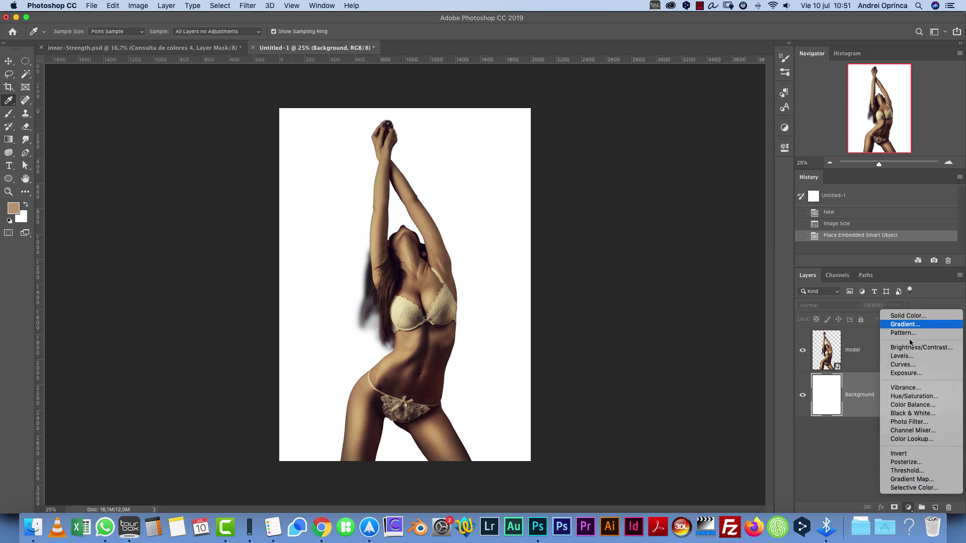
pyautogui.click(906, 324)
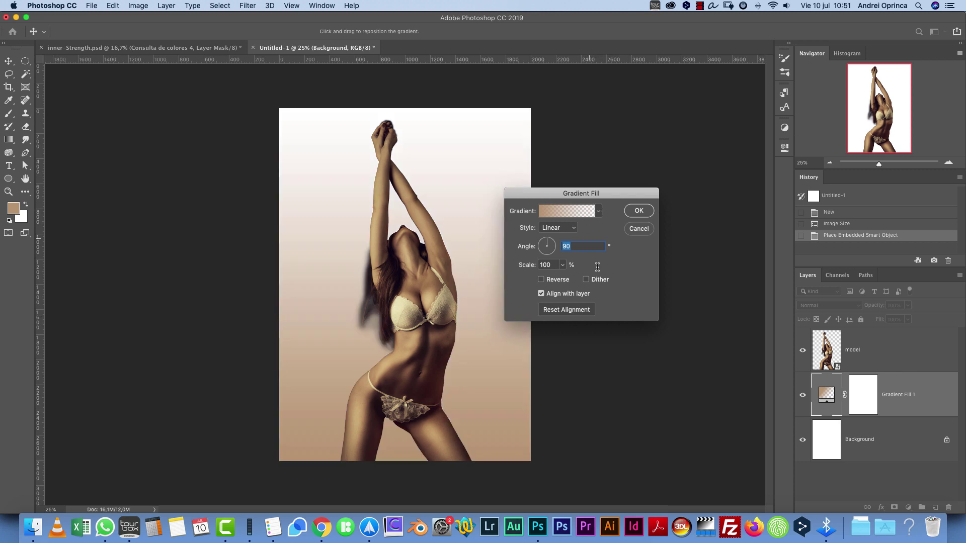
pyautogui.click(598, 213)
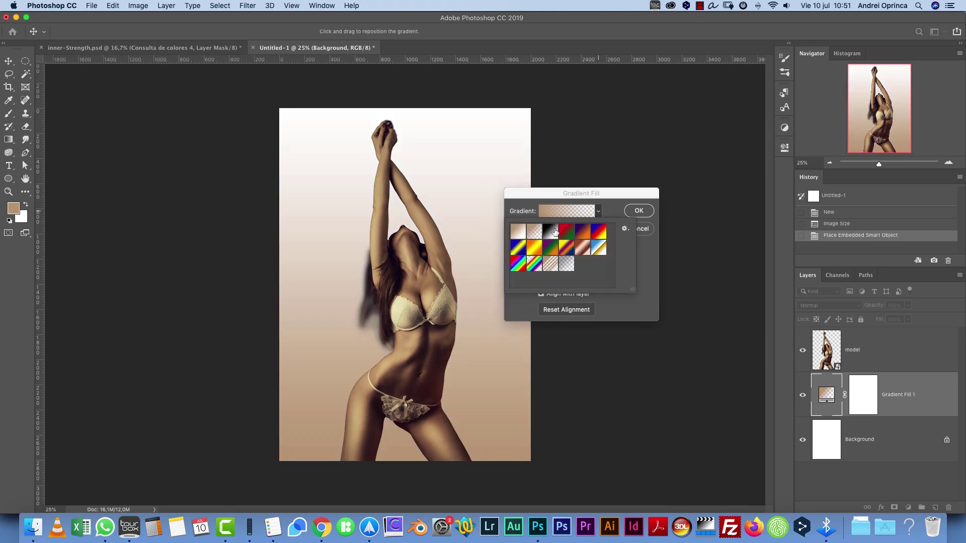
pyautogui.click(553, 231)
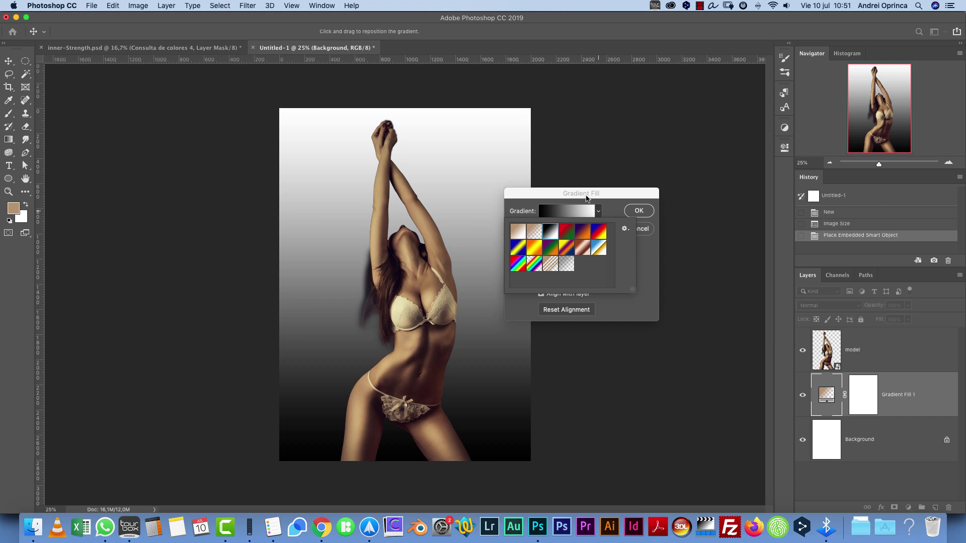
pyautogui.click(613, 200)
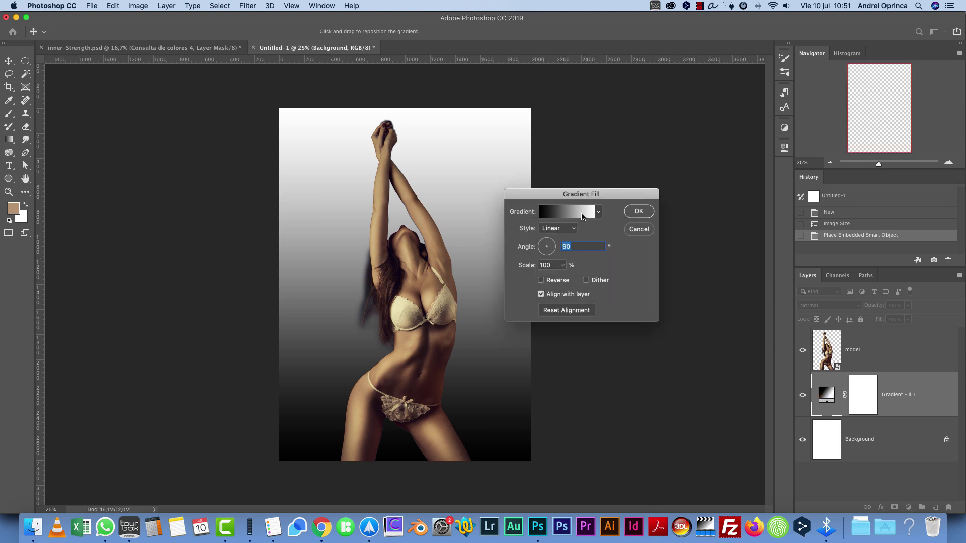
# In the Gradient Editor, set the left colour stop to #232524
pyautogui.click(580, 212)
pyautogui.click(557, 397)
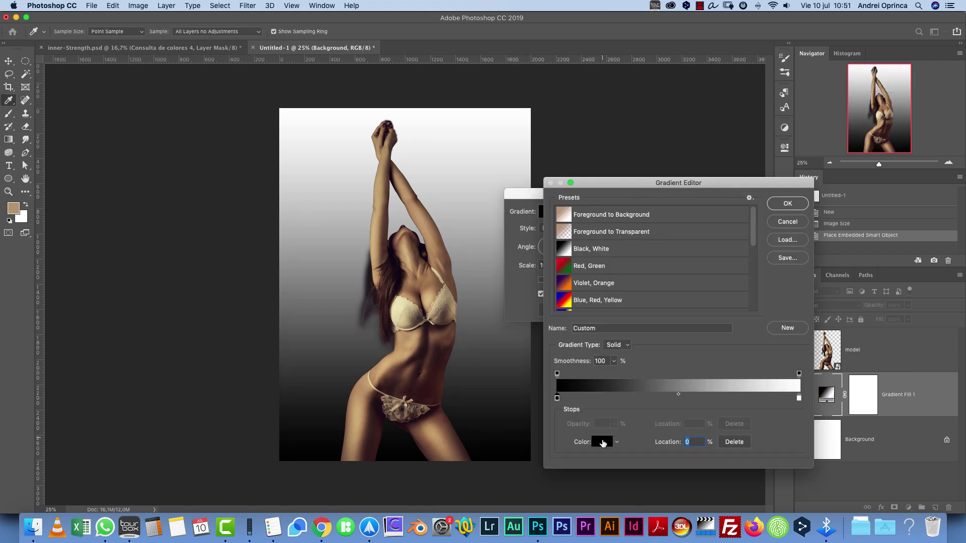
pyautogui.click(602, 441)
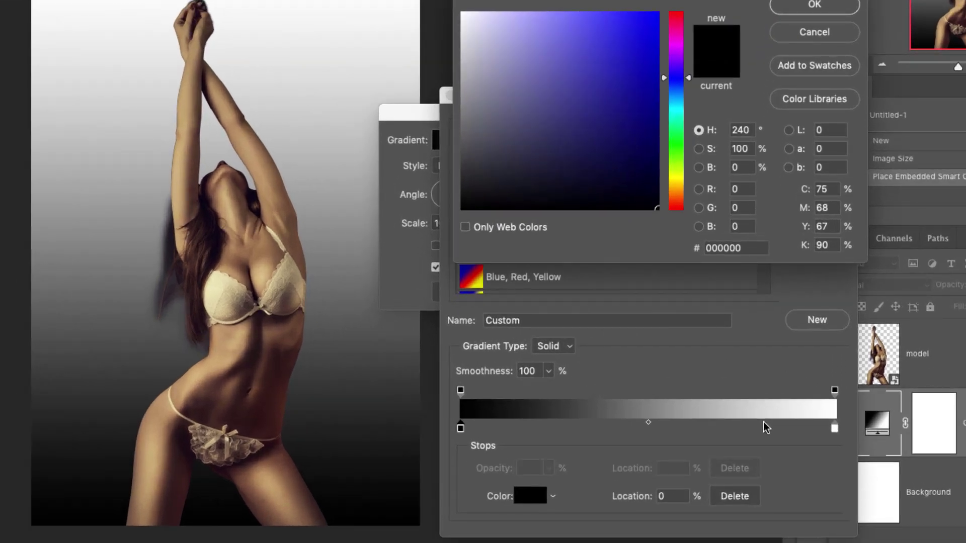
pyautogui.doubleClick(735, 248)
pyautogui.write('232524')
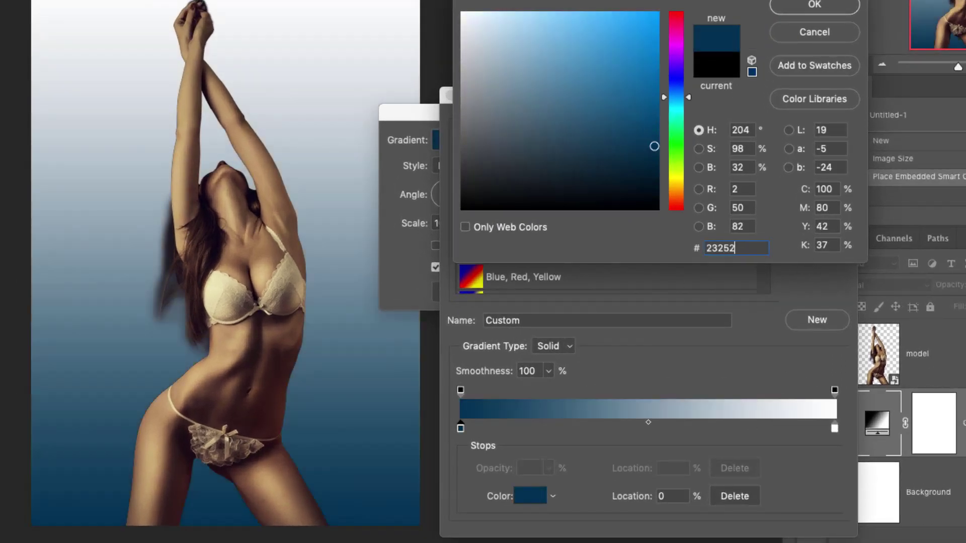
pyautogui.click(820, 9)
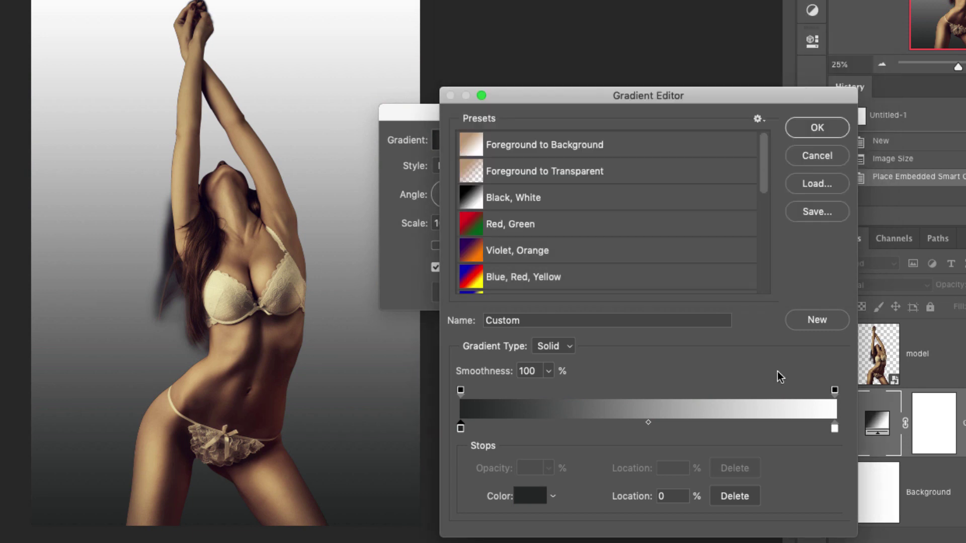
# Set the right colour stop to #161319 and move it inward
pyautogui.click(834, 428)
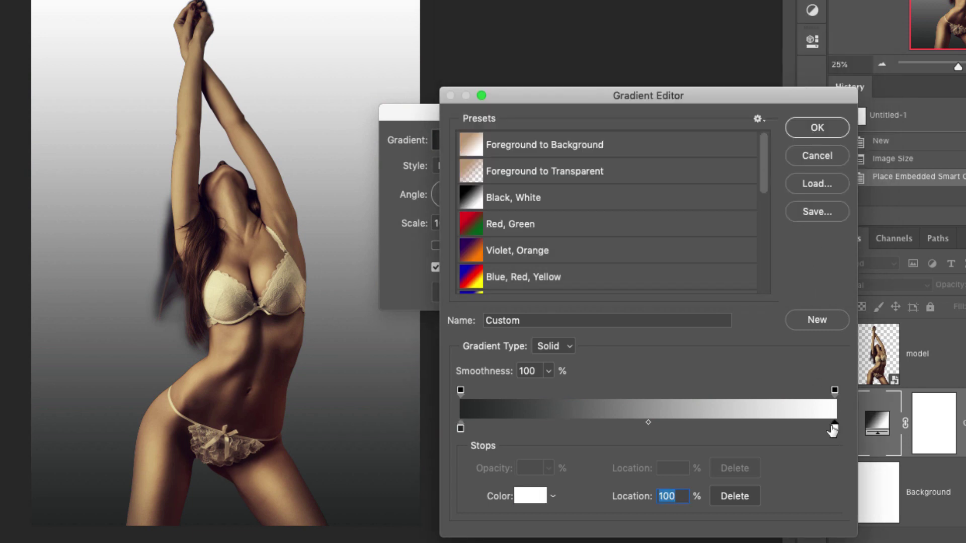
pyautogui.click(521, 496)
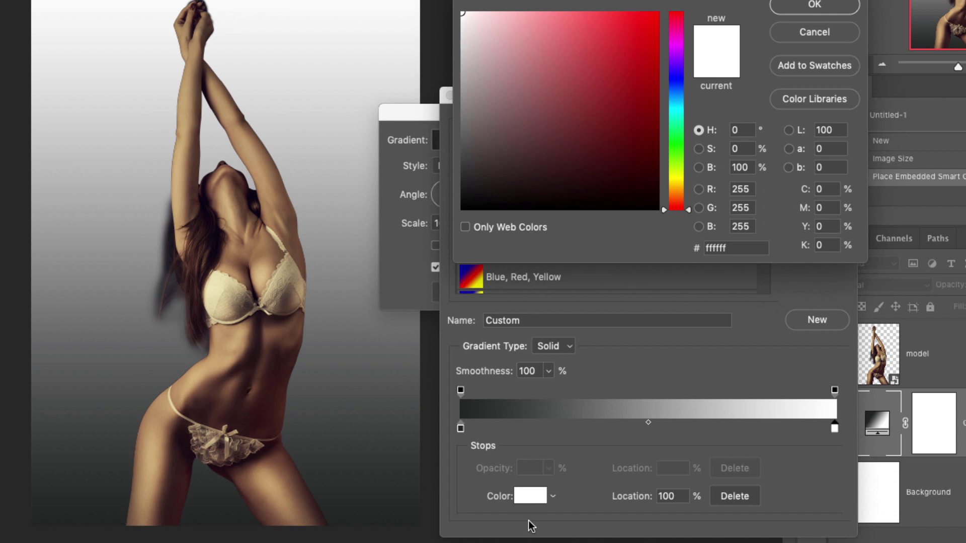
pyautogui.click(736, 248)
pyautogui.write('161319')
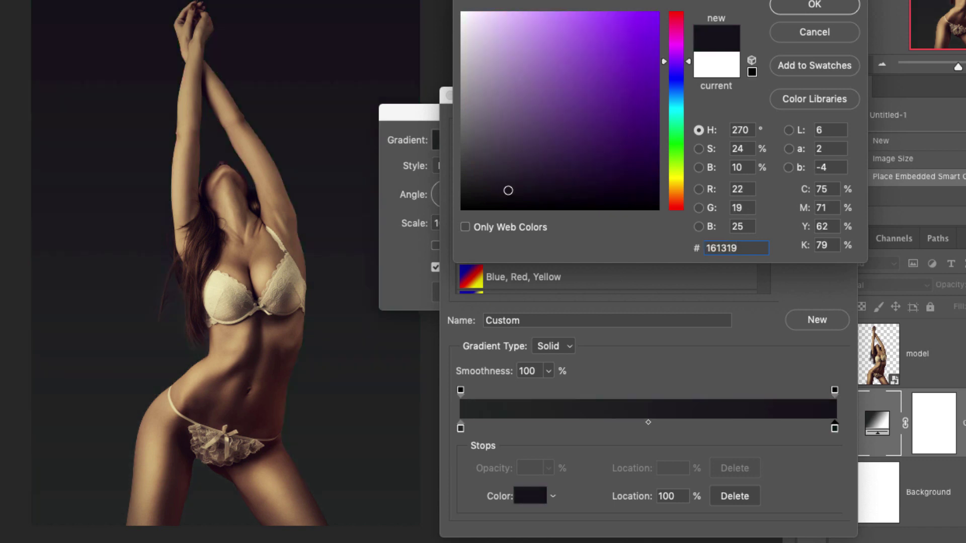
pyautogui.click(833, 8)
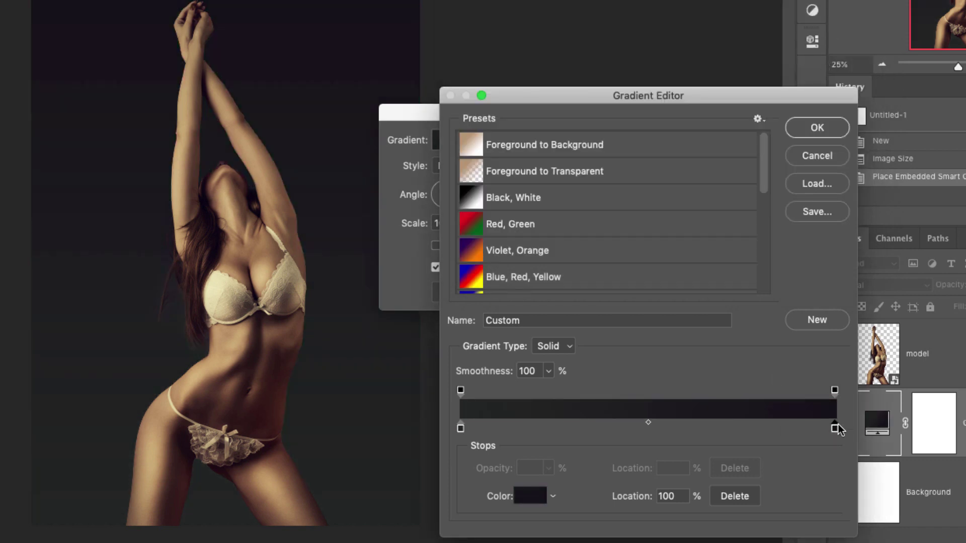
pyautogui.moveTo(834, 429); pyautogui.dragTo(829, 434)
pyautogui.doubleClick(669, 496)
# Set the right stop location to 76, switch the gradient Style to Radial, and reposition it behind the model
pyautogui.write('76')
pyautogui.click(818, 129)
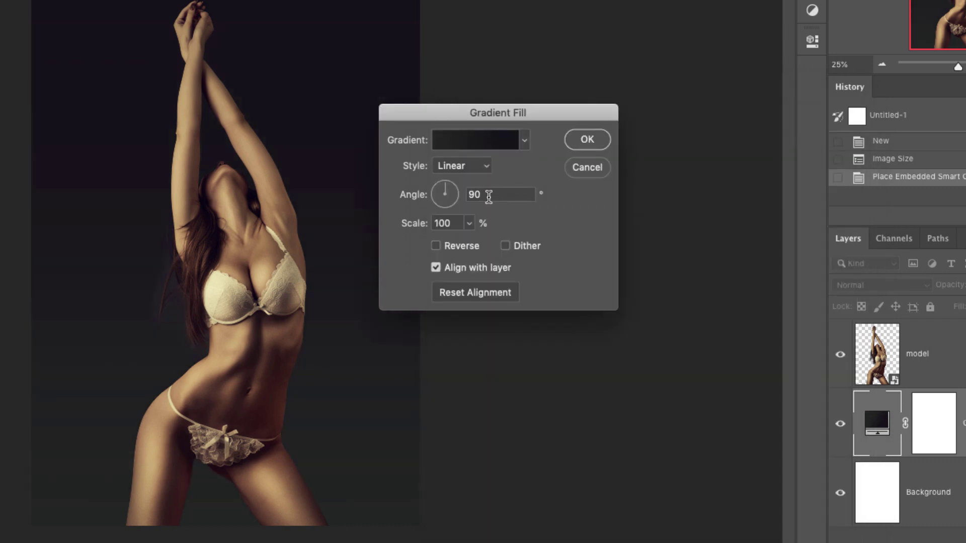
pyautogui.click(481, 167)
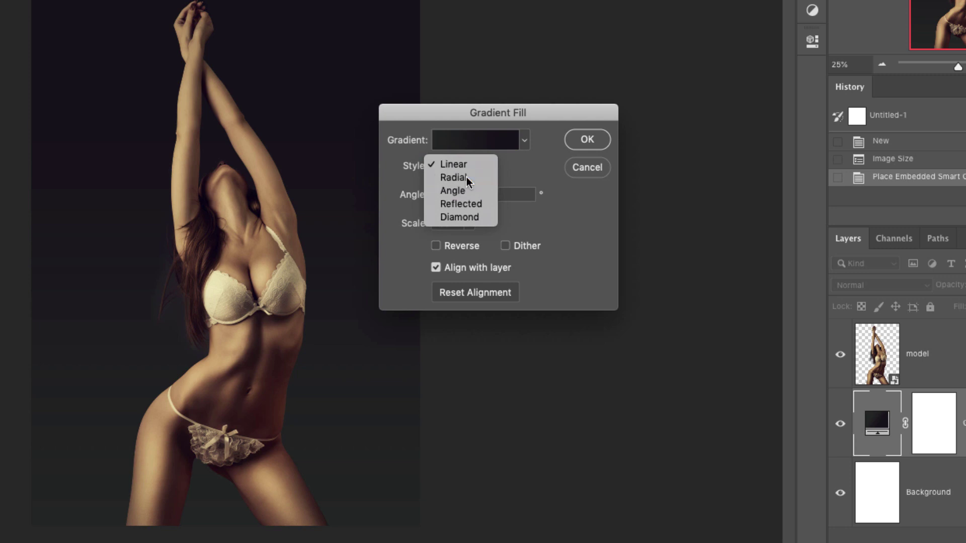
pyautogui.click(464, 176)
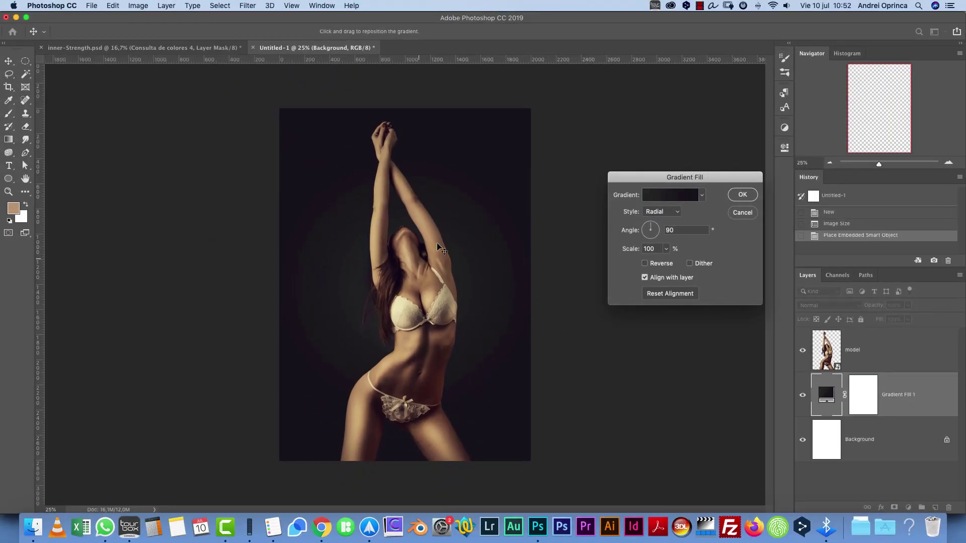
pyautogui.moveTo(438, 247); pyautogui.dragTo(442, 299)
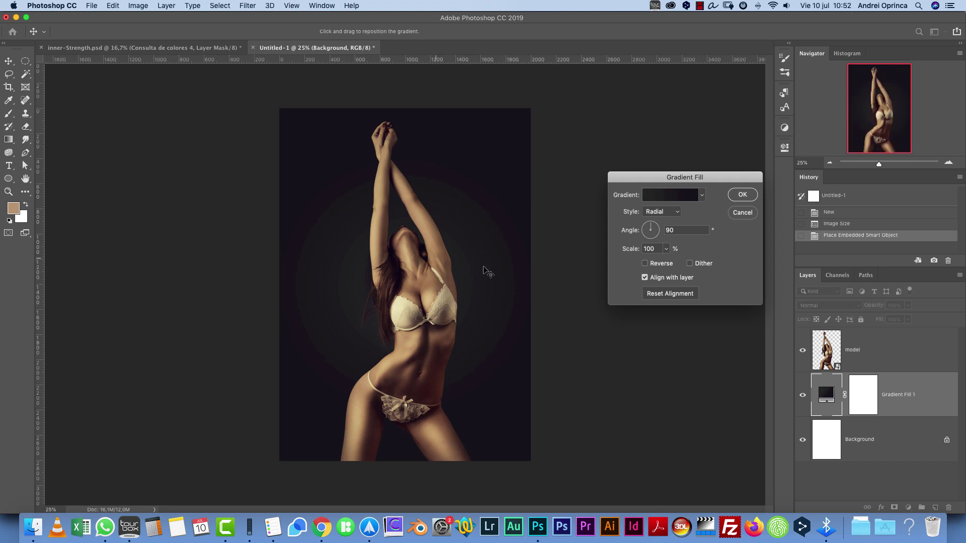
pyautogui.moveTo(663, 182); pyautogui.dragTo(618, 180)
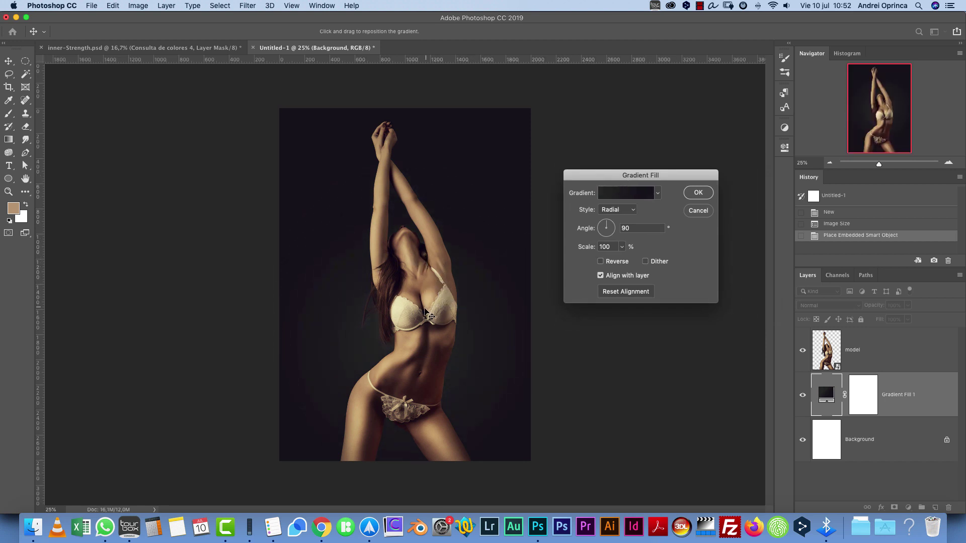